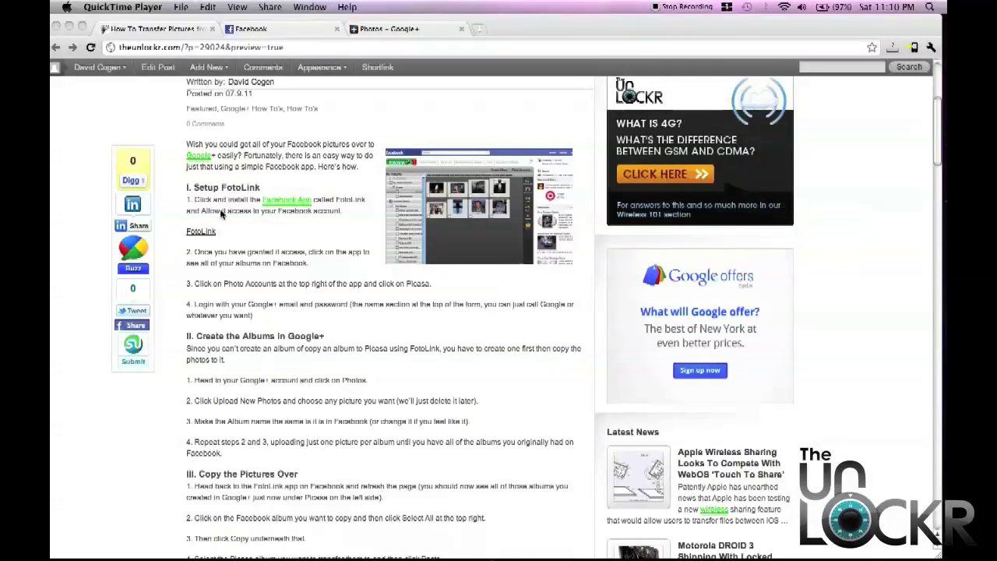
Step: Open the FotoLink Facebook app from the guide's link and allow it the requested account permissions
left_click(220, 233)
left_click(206, 232)
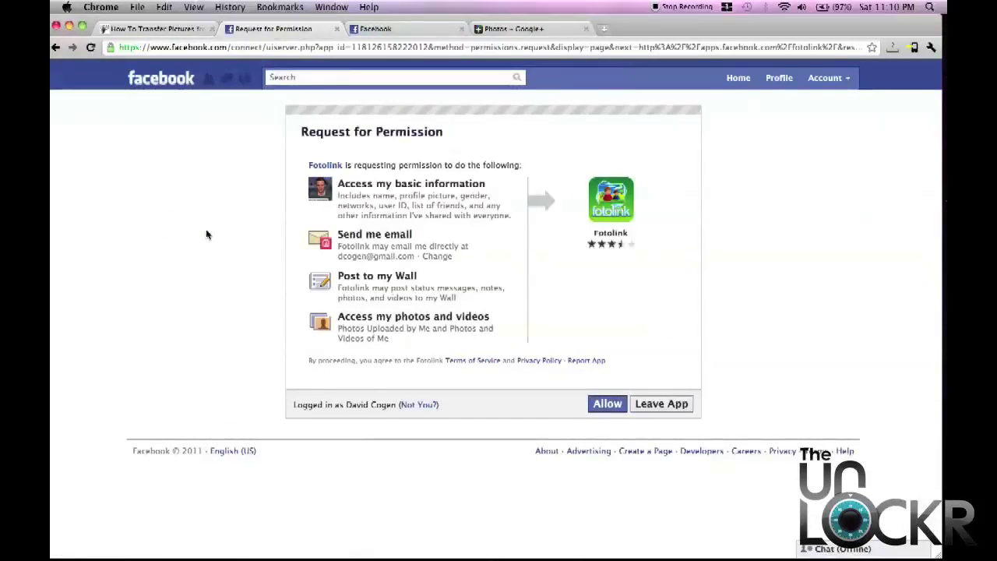
left_click(615, 404)
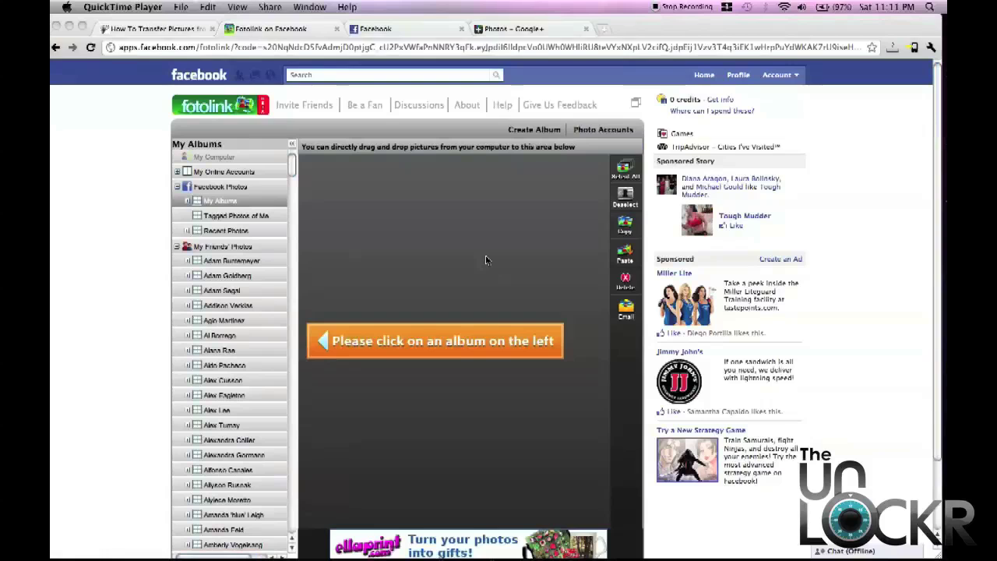
Step: Open the form for connecting a Picasa account in Fotolink and go through its display name, username and password fields
left_click(610, 133)
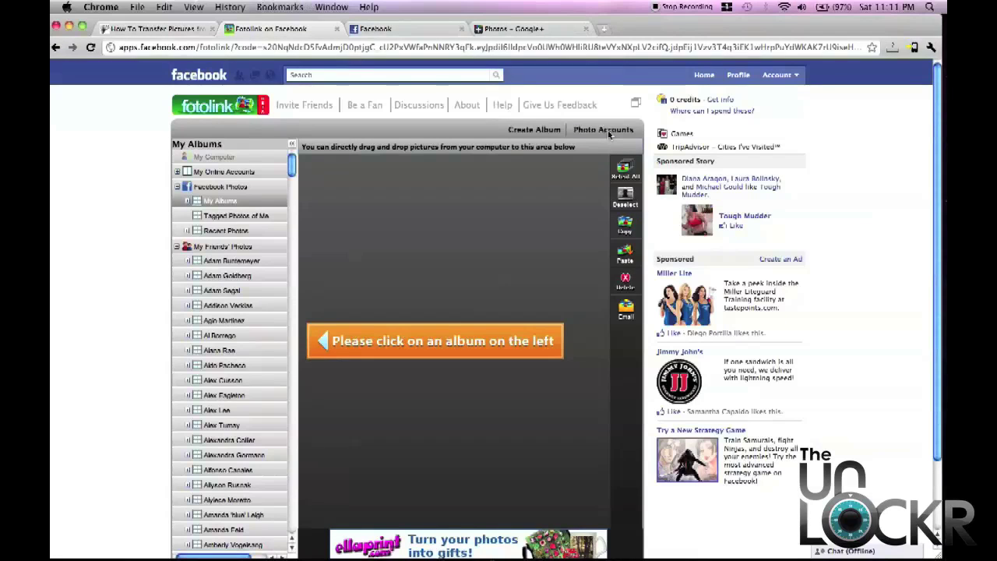
left_click(610, 134)
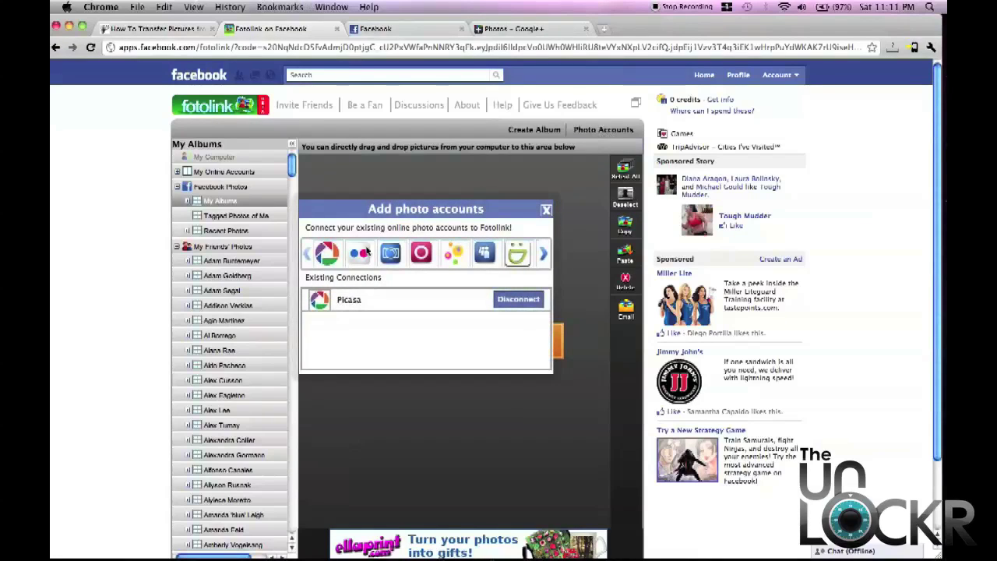
left_click(330, 257)
left_click(430, 265)
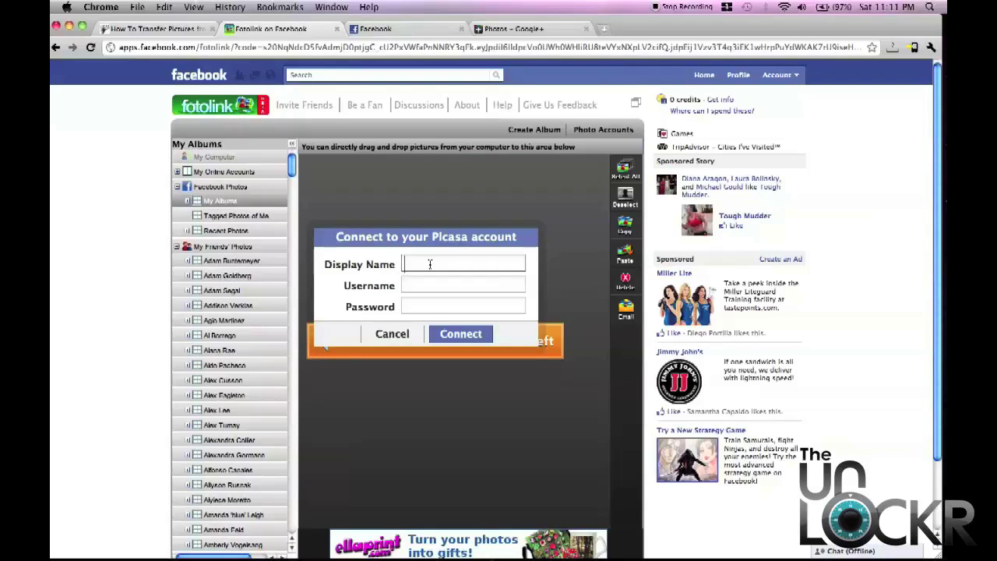
left_click(420, 284)
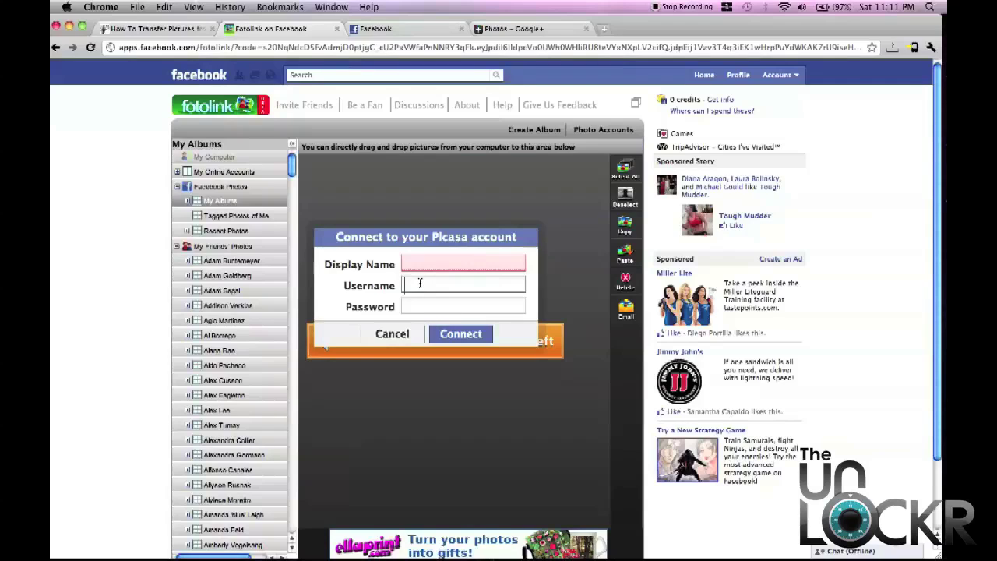
left_click(412, 303)
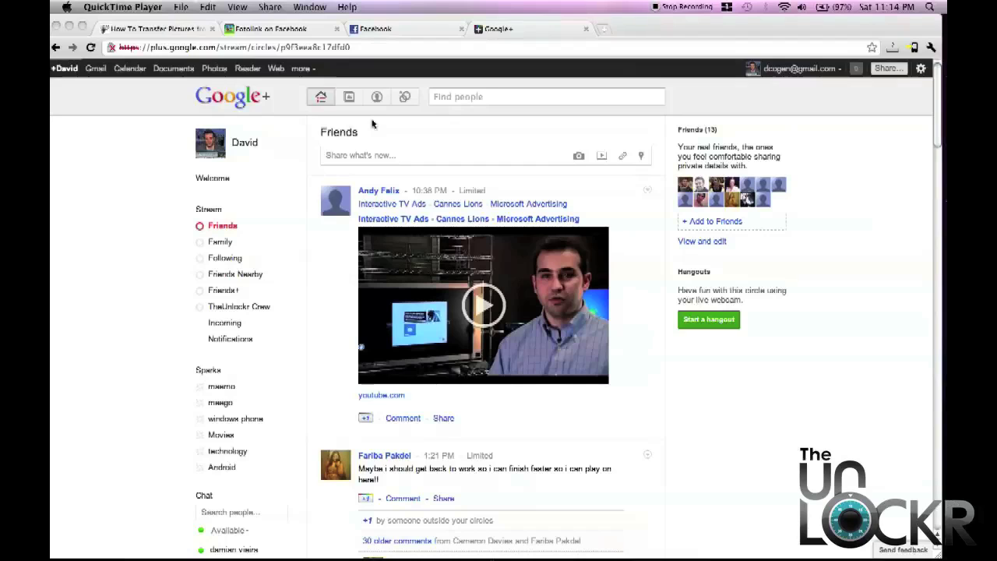
Step: Go to your own albums in Google+ Photos and start uploading new photos
left_click(350, 97)
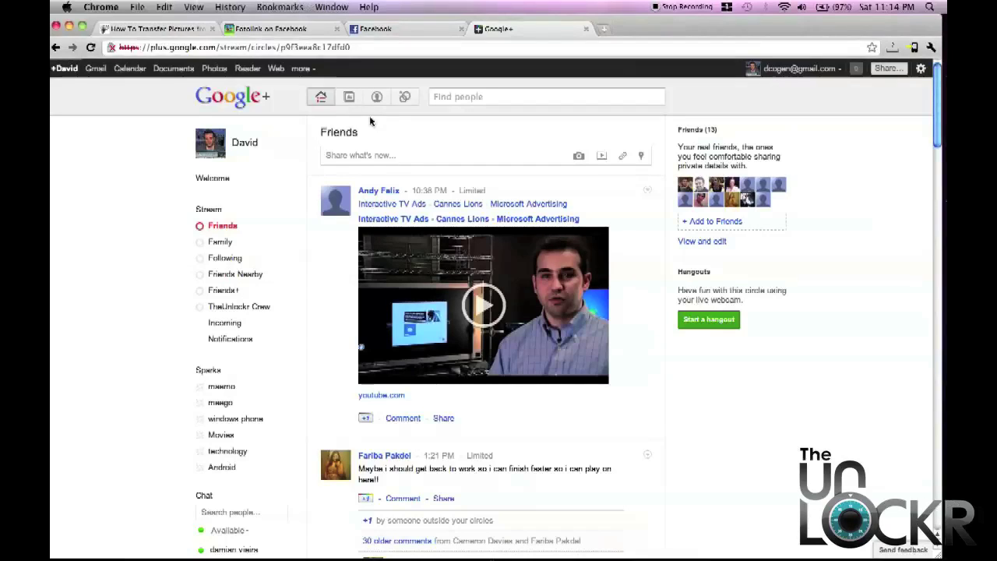
left_click(350, 99)
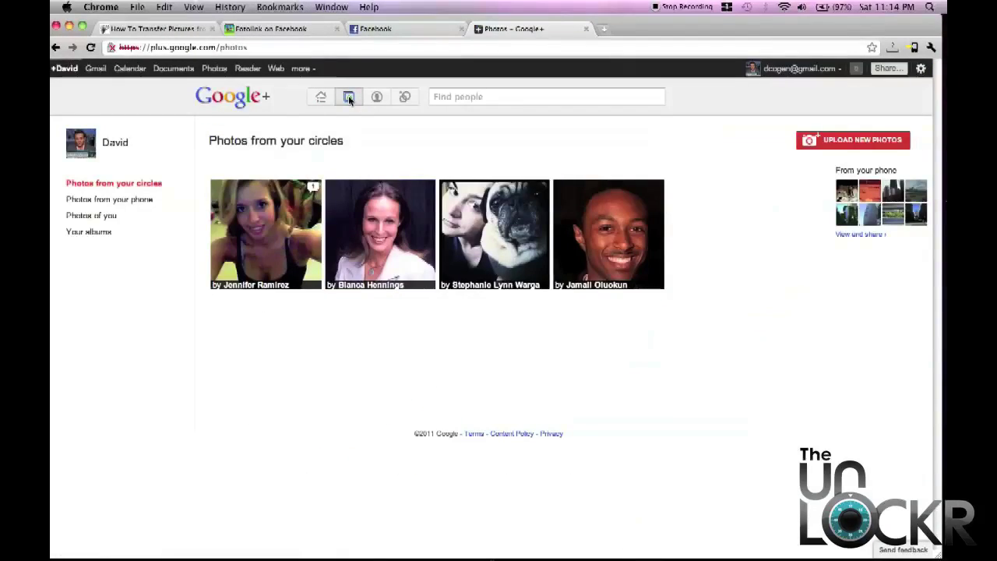
left_click(92, 232)
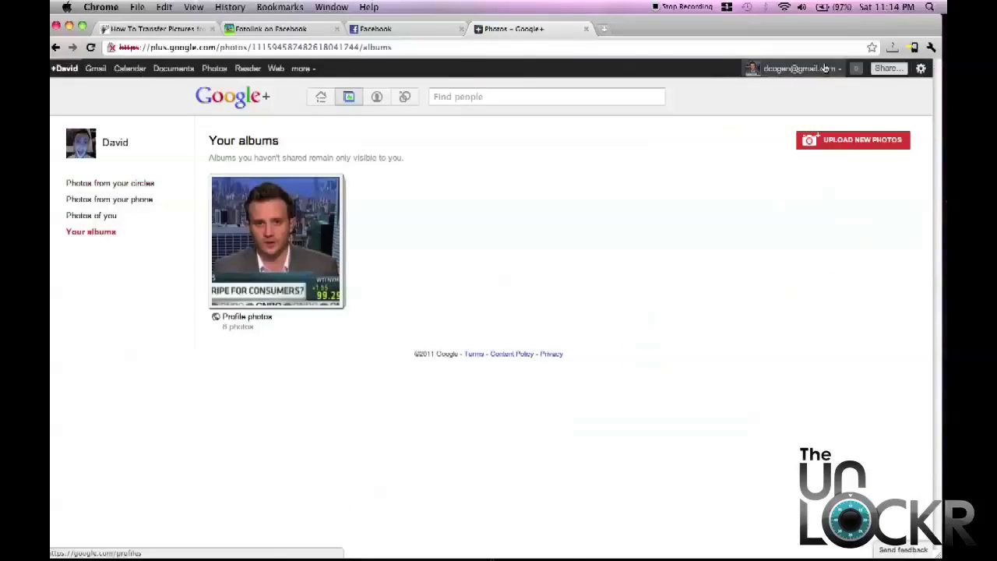
left_click(847, 137)
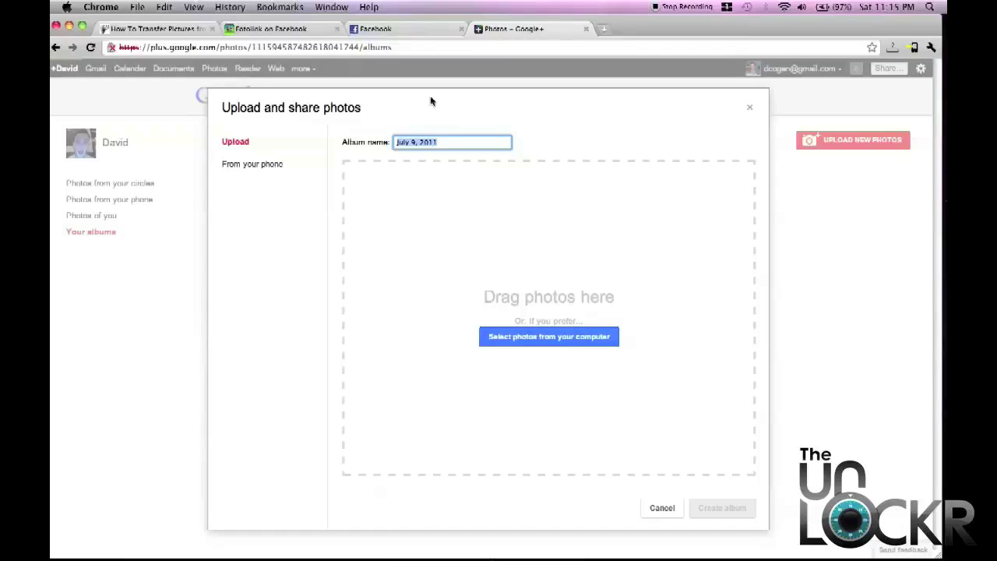
Step: Look up your Facebook album names in Fotolink and name the new Google+ album New York Adventure
left_click(395, 29)
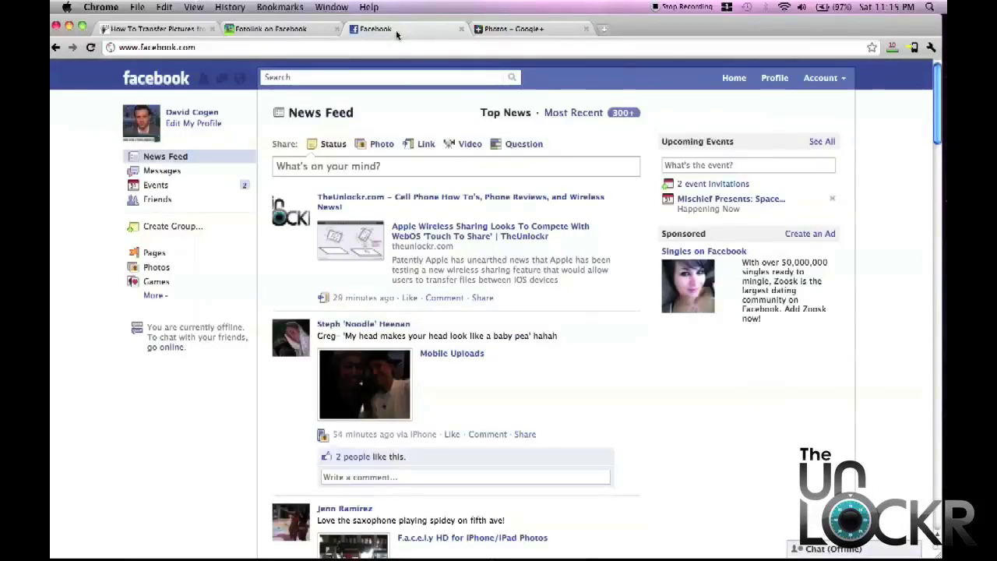
left_click(496, 29)
left_click(294, 32)
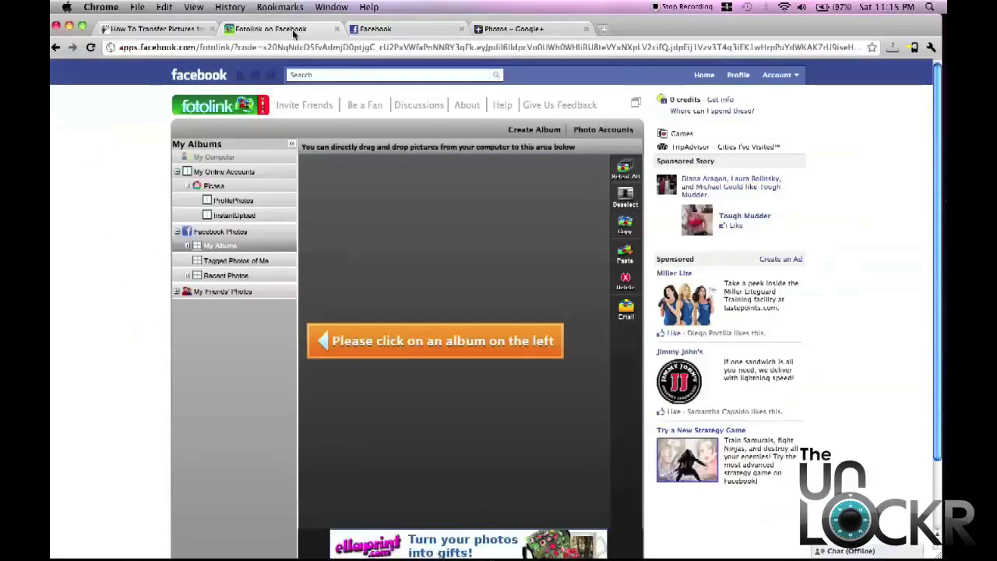
left_click(187, 245)
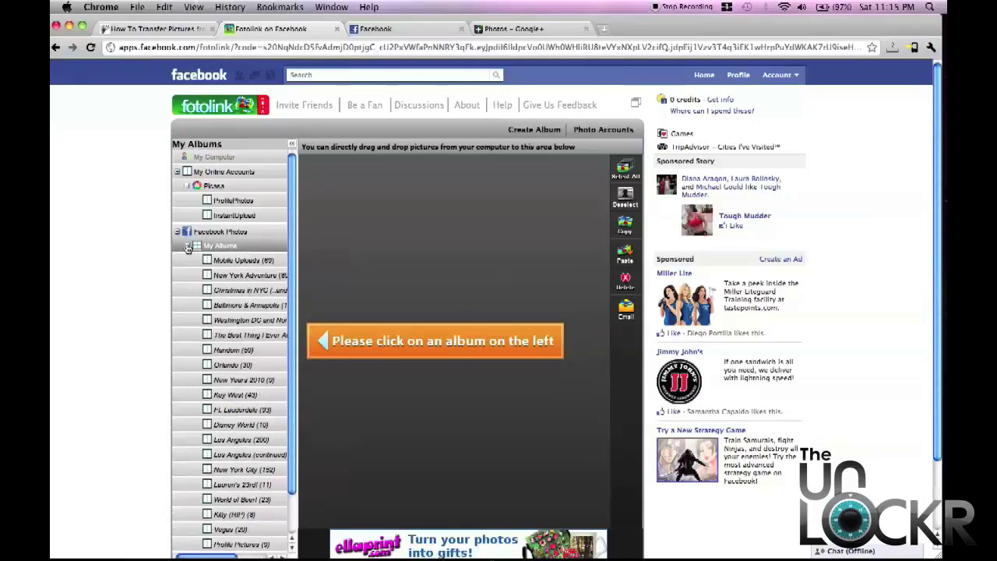
left_click(502, 29)
type("New")
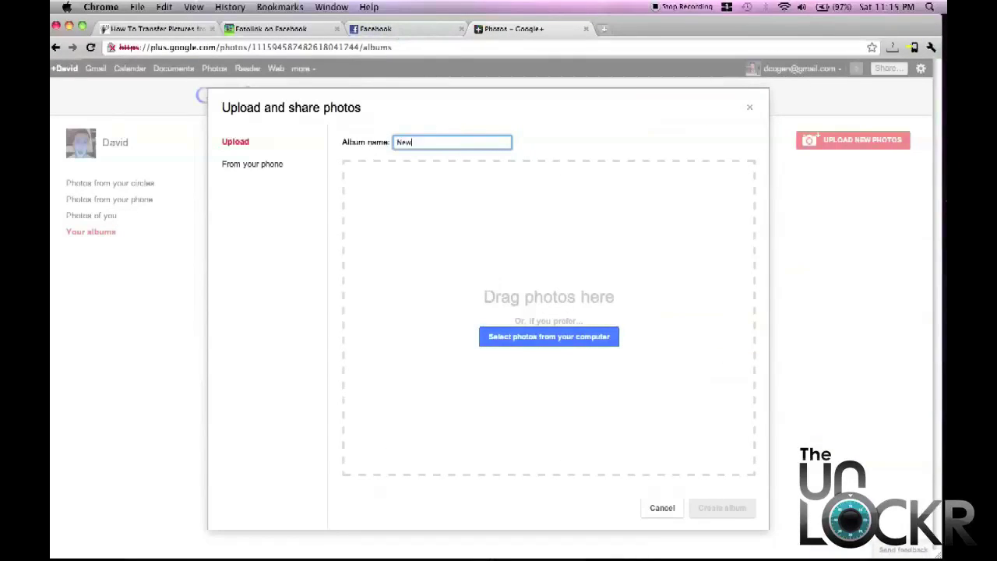
type(" Yok")
key("BackSpace")
left_click(495, 232)
Step: Create the album with the ABC blocks picture from the Downloads folder and decline to share it
left_click(528, 341)
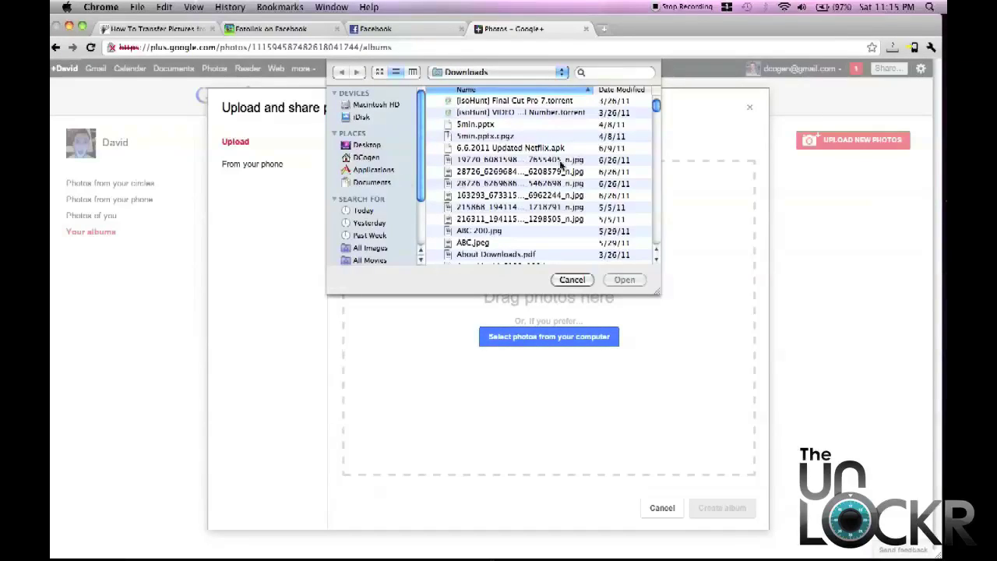
scroll(520, 201, "down", 4)
left_click(475, 195)
left_click(628, 278)
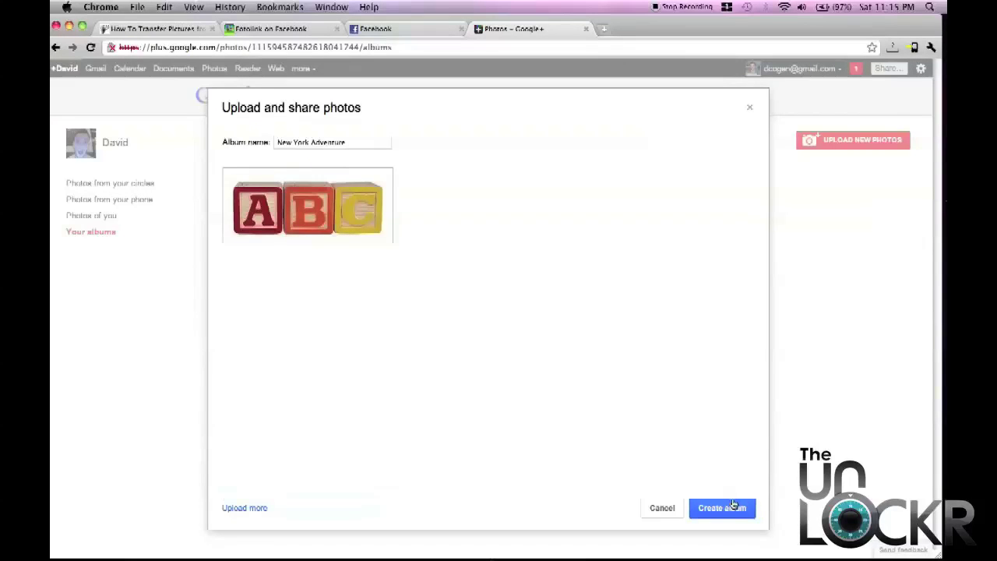
left_click(731, 507)
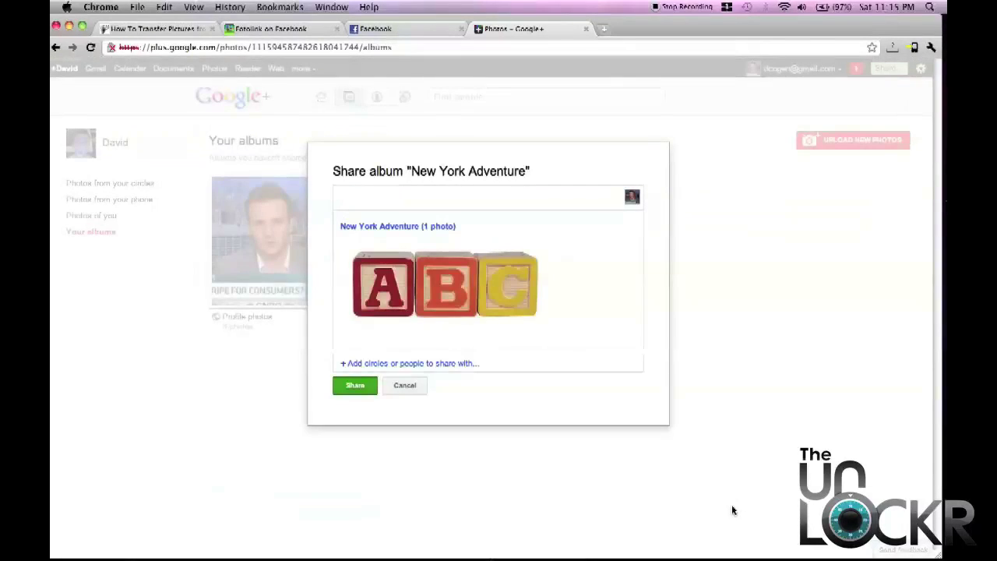
left_click(413, 388)
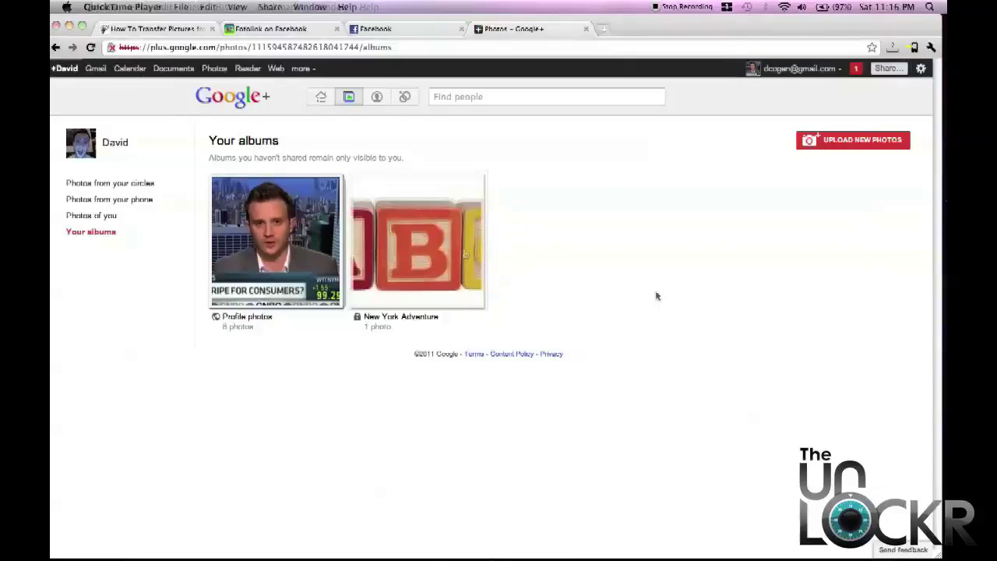
left_click(849, 141)
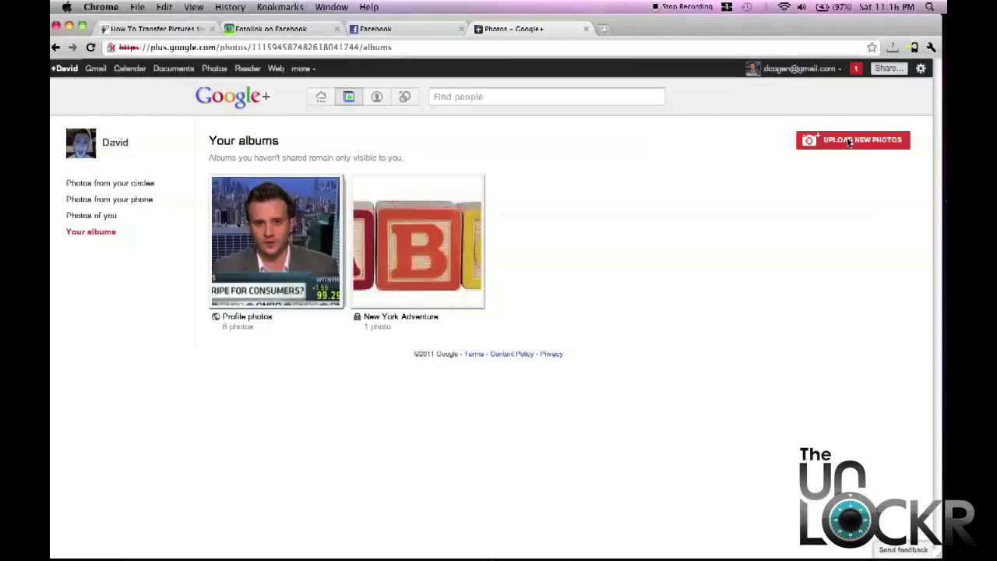
left_click(849, 141)
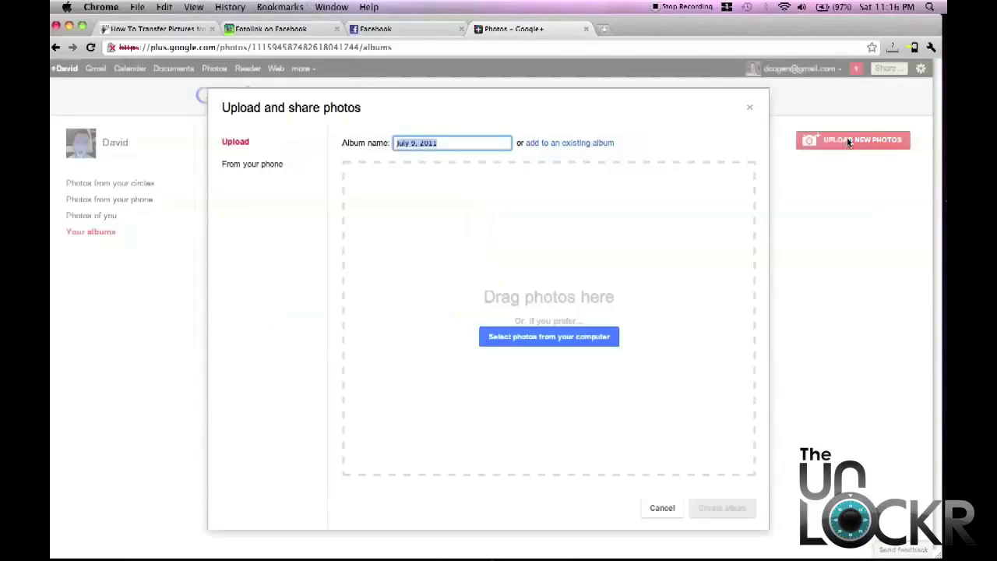
left_click(375, 28)
left_click(271, 28)
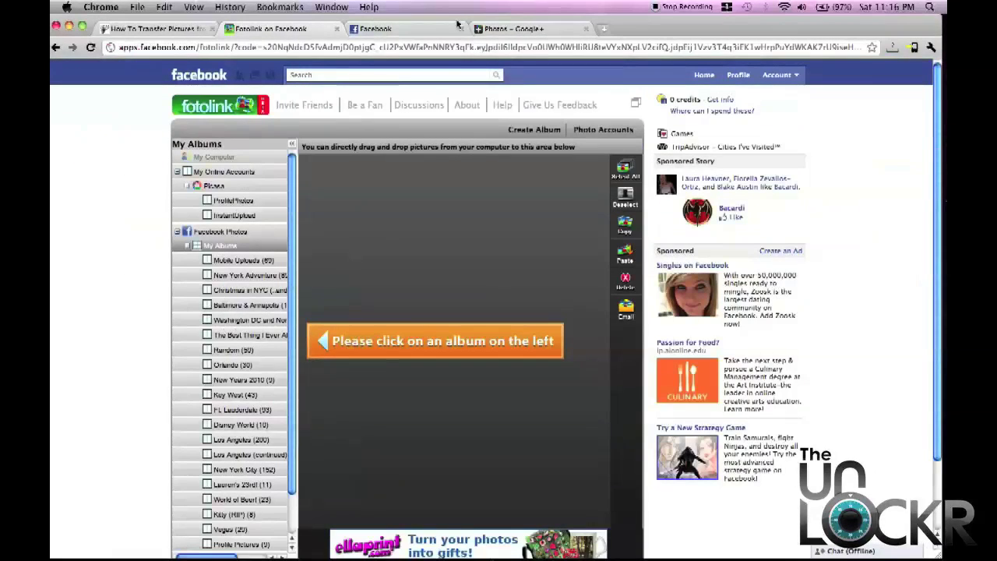
left_click(518, 28)
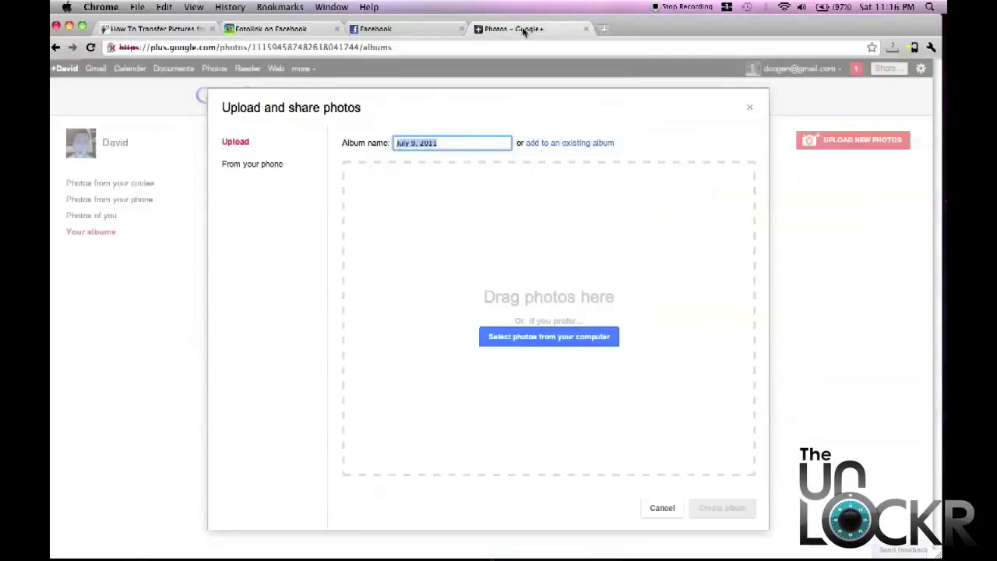
left_click(753, 111)
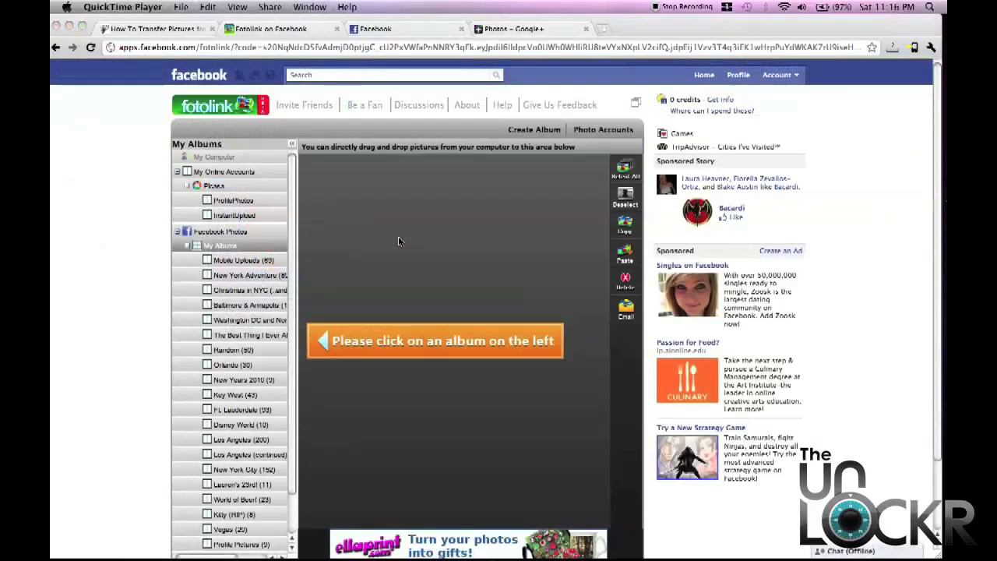
Step: Reload the Fotolink app and open the NewYorkAdventure album under the Picasa account
left_click(92, 48)
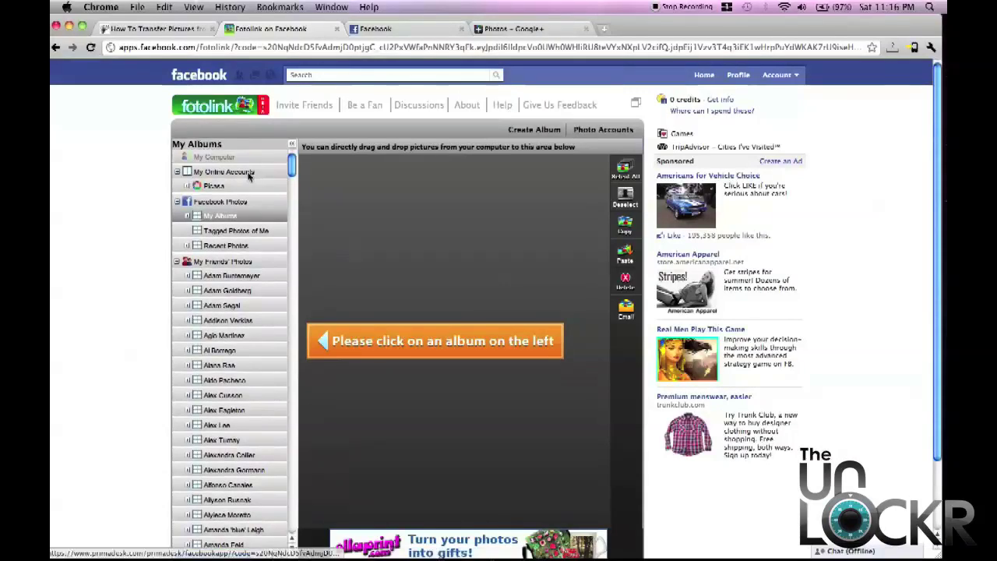
left_click(187, 187)
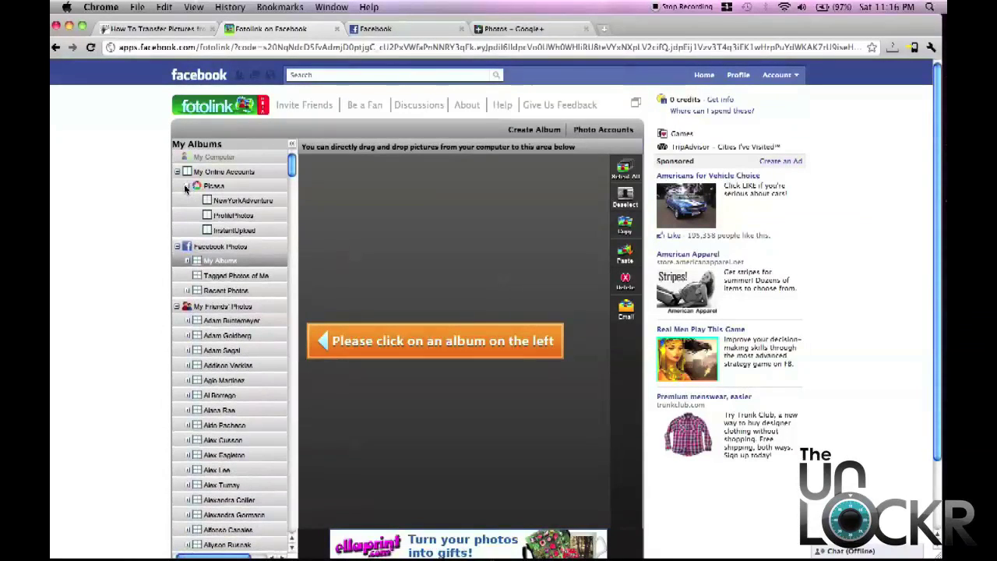
left_click(234, 202)
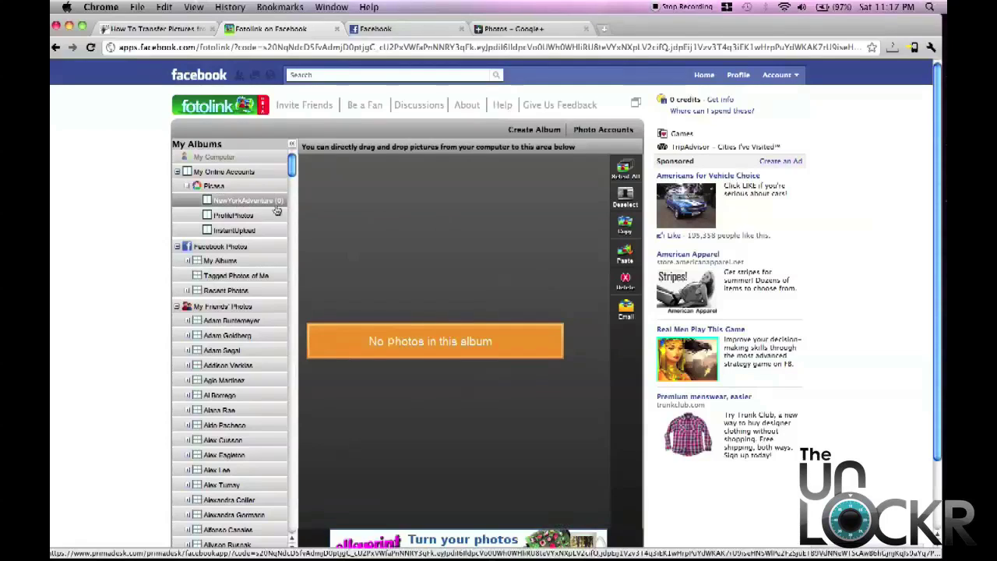
left_click(248, 201)
Step: Copy all photos from the Facebook album New York Adventure and paste them into Picasa's NewYorkAdventure album
left_click(188, 260)
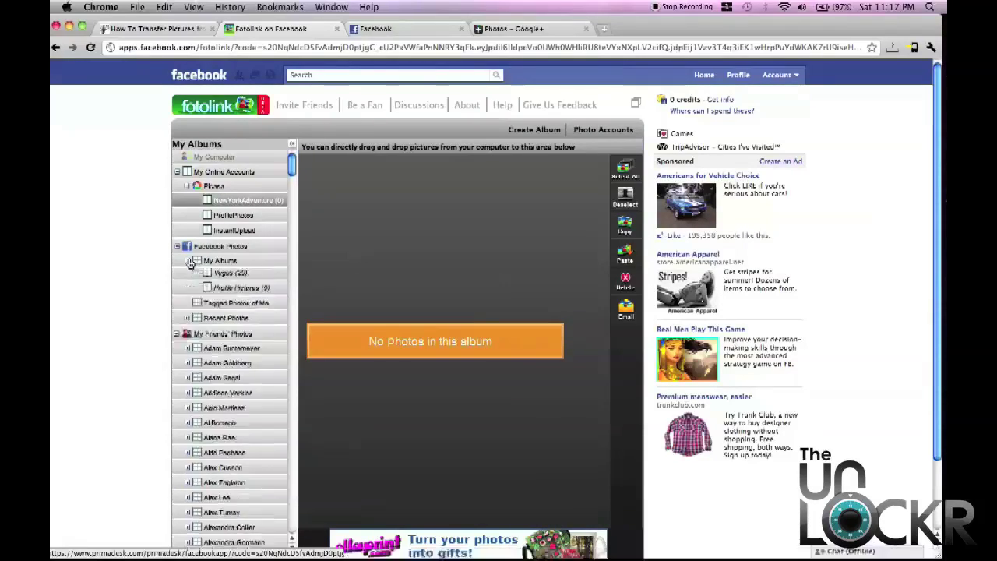
left_click(226, 292)
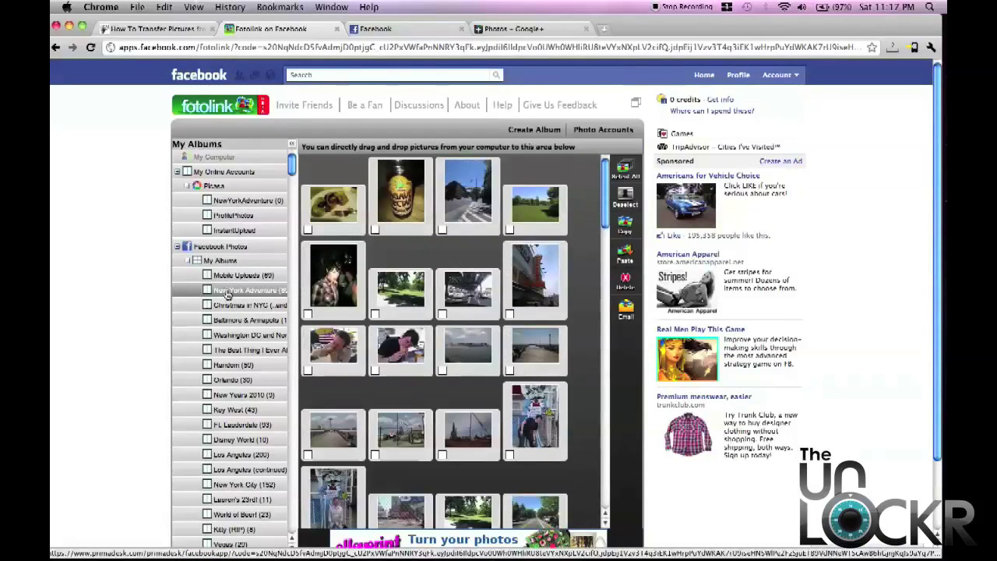
left_click(623, 173)
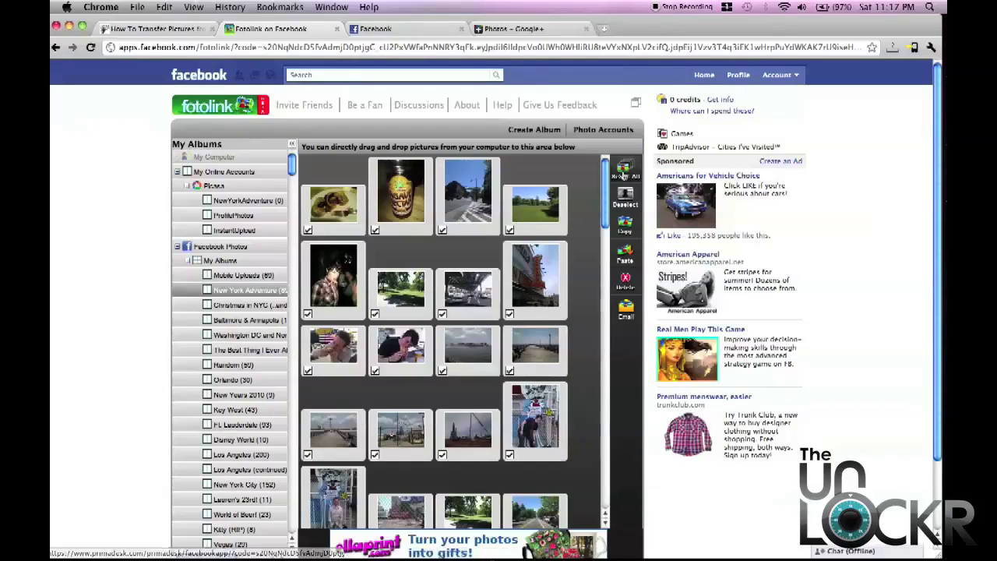
left_click(624, 224)
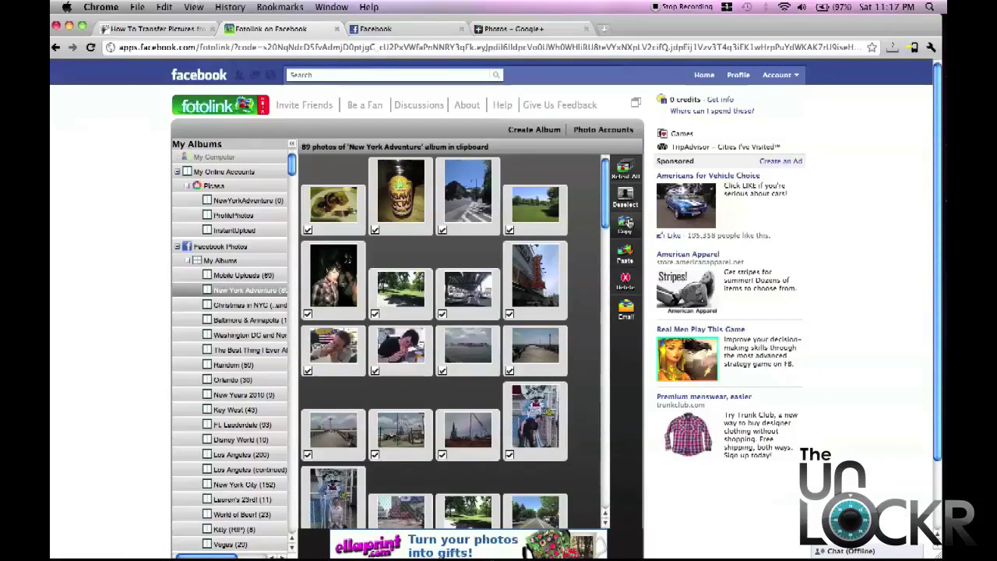
left_click(230, 202)
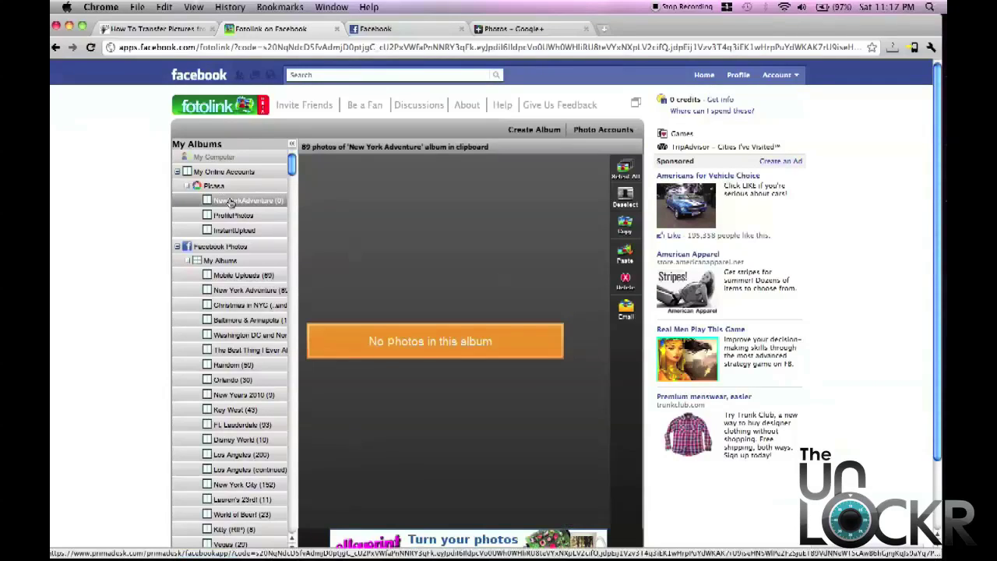
left_click(633, 257)
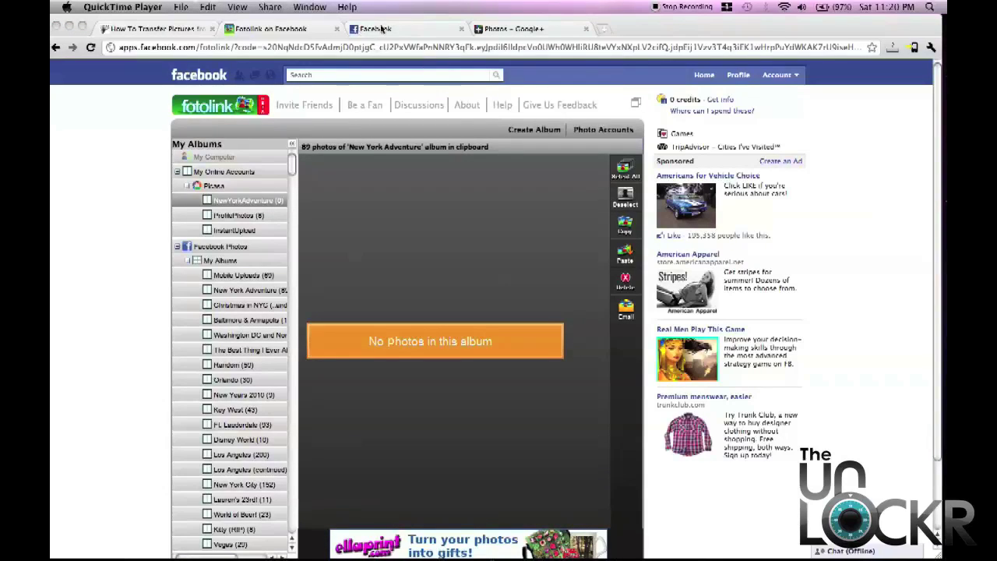
Step: Reload the Google+ albums page to check the New York Adventure album for the transferred photos
left_click(492, 32)
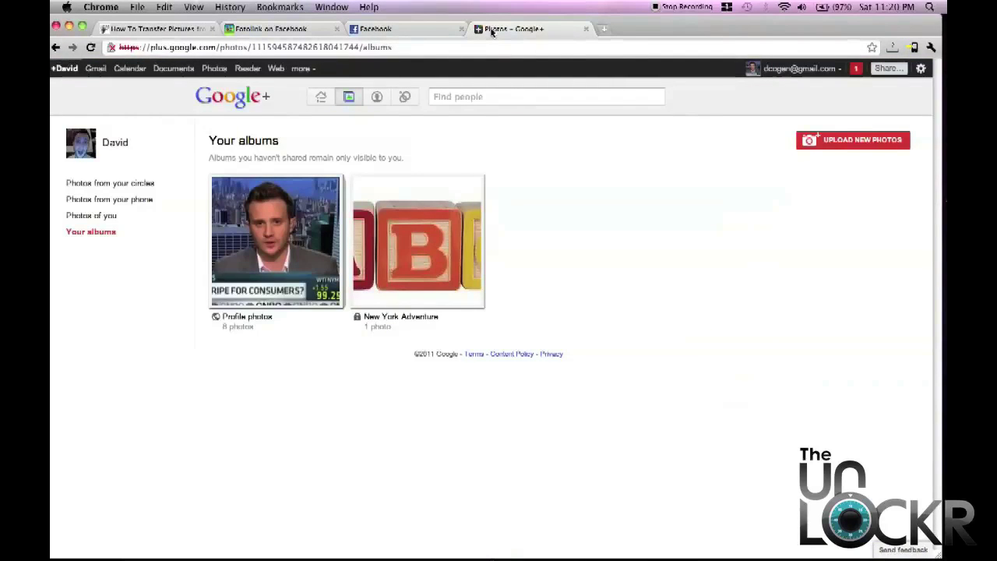
left_click(92, 48)
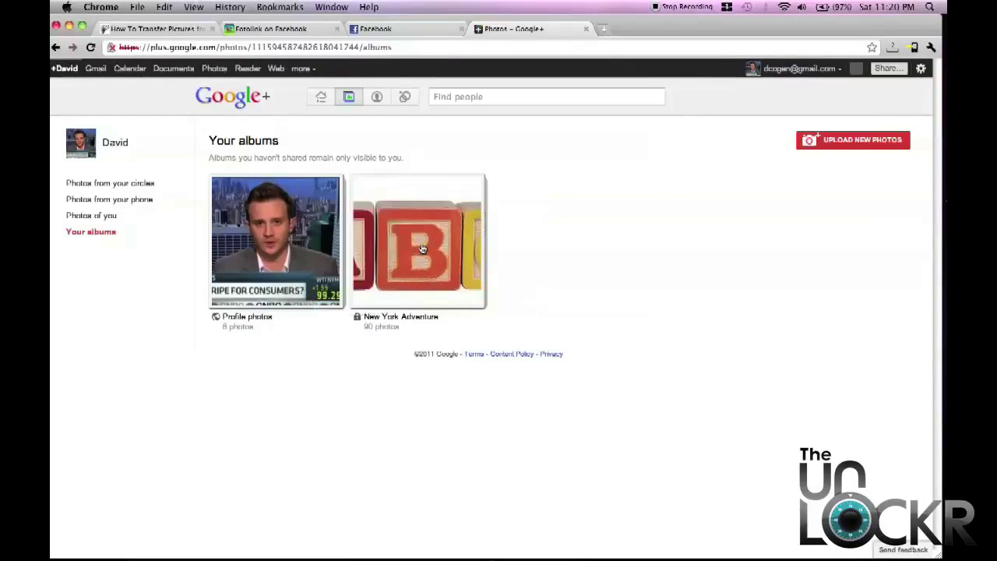
Step: Open the New York Adventure album and look through the transferred photos
left_click(421, 248)
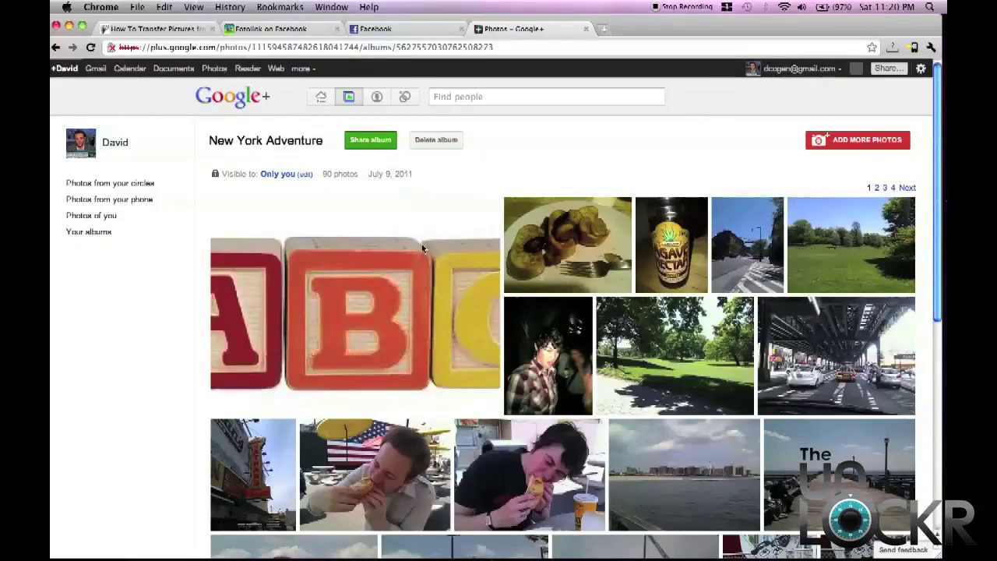
scroll(514, 296, "down", 5)
scroll(614, 335, "up", 2)
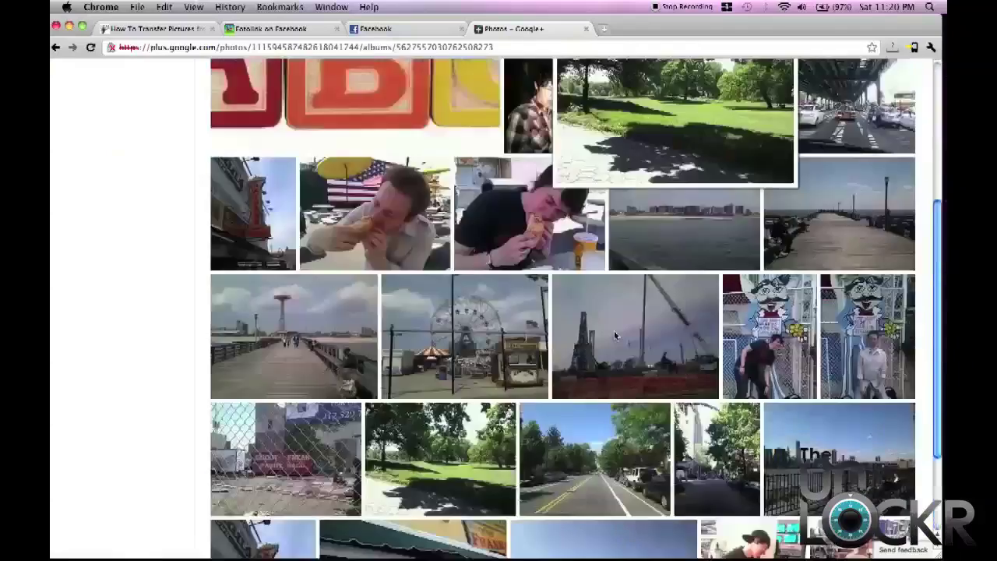
scroll(615, 334, "up", 3)
Step: Permanently delete the ABC blocks placeholder photo from the New York Adventure album and return to the album view
left_click(408, 323)
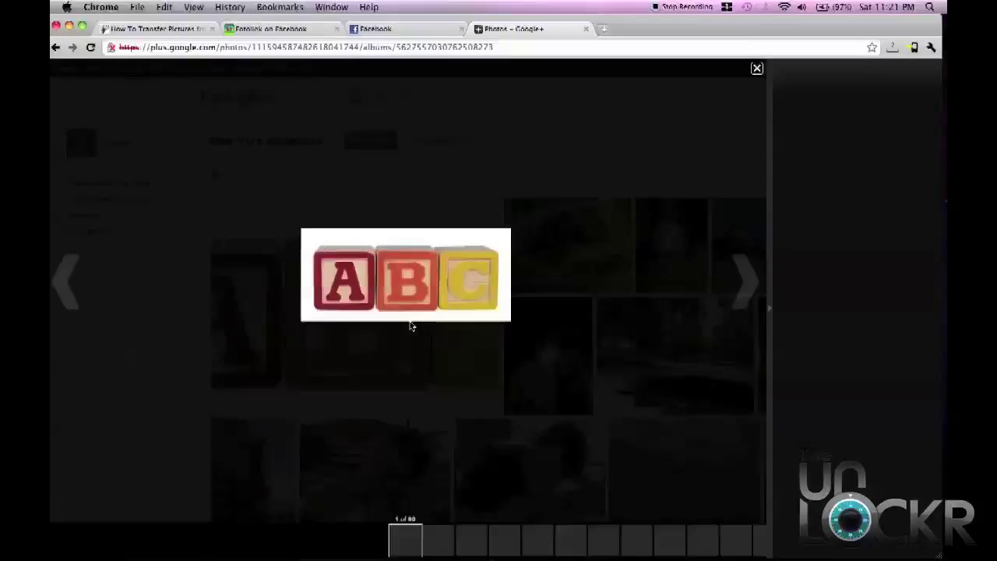
left_click(499, 335)
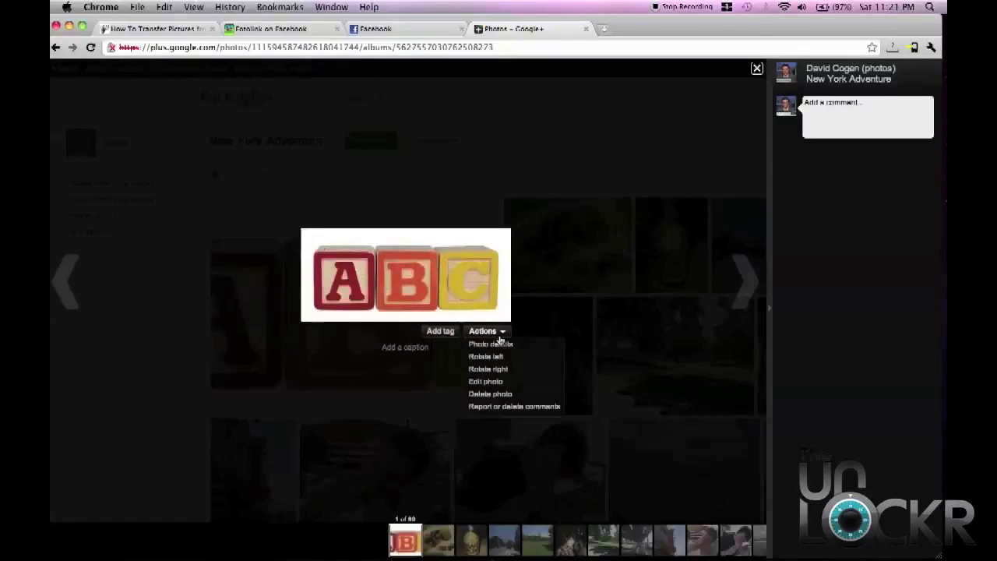
left_click(498, 394)
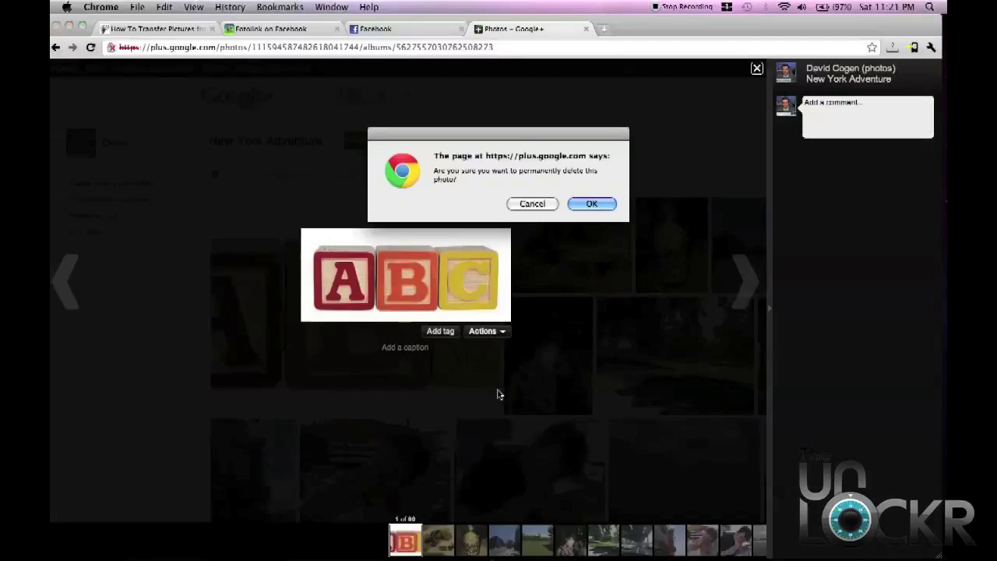
left_click(592, 204)
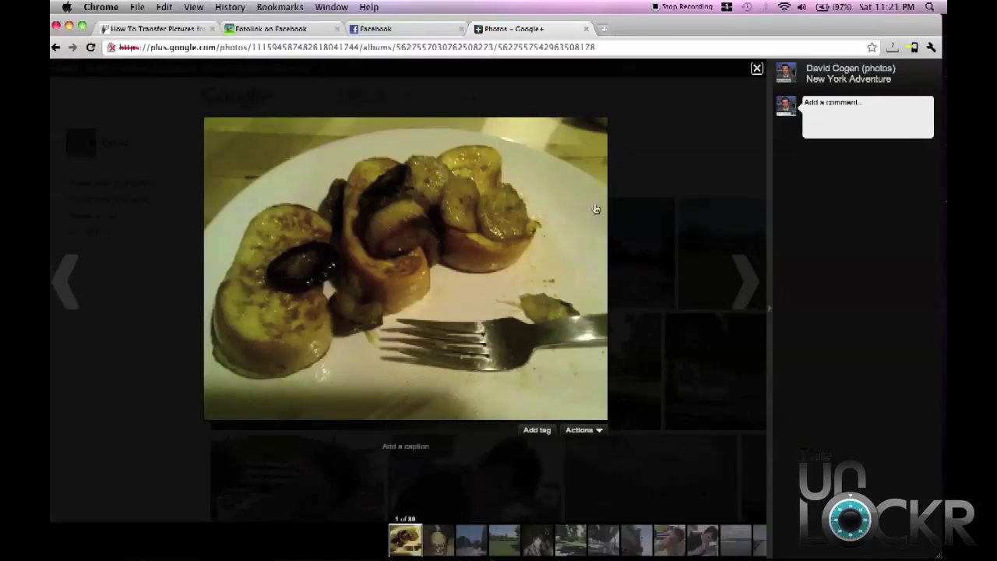
left_click(756, 68)
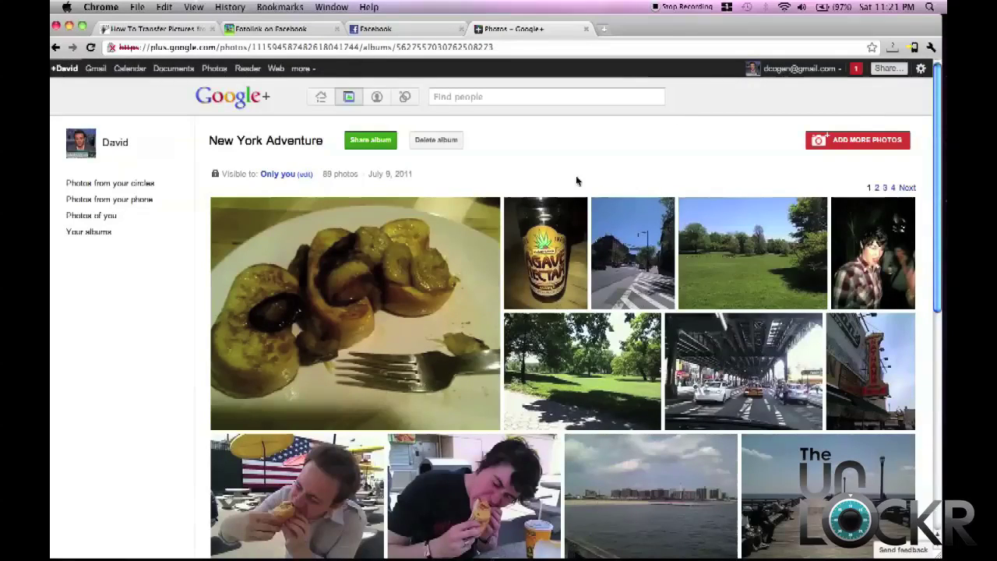